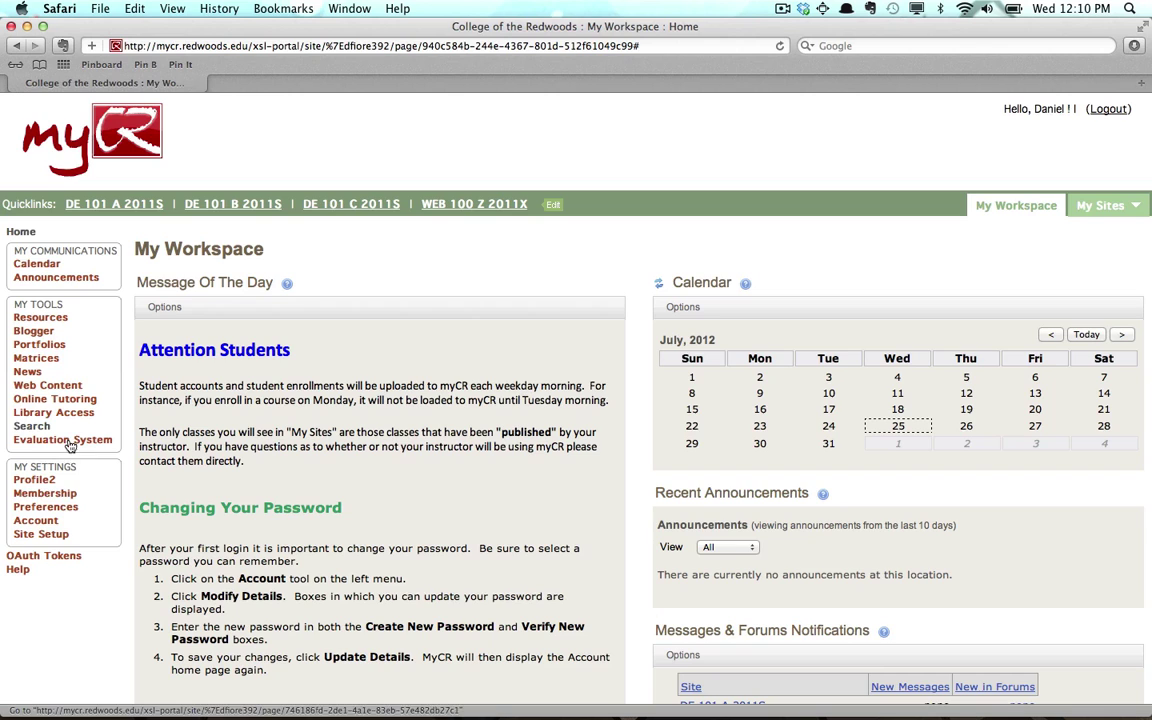
Open Profile2 from the My Settings menu in My Workspace
left_click(52, 483)
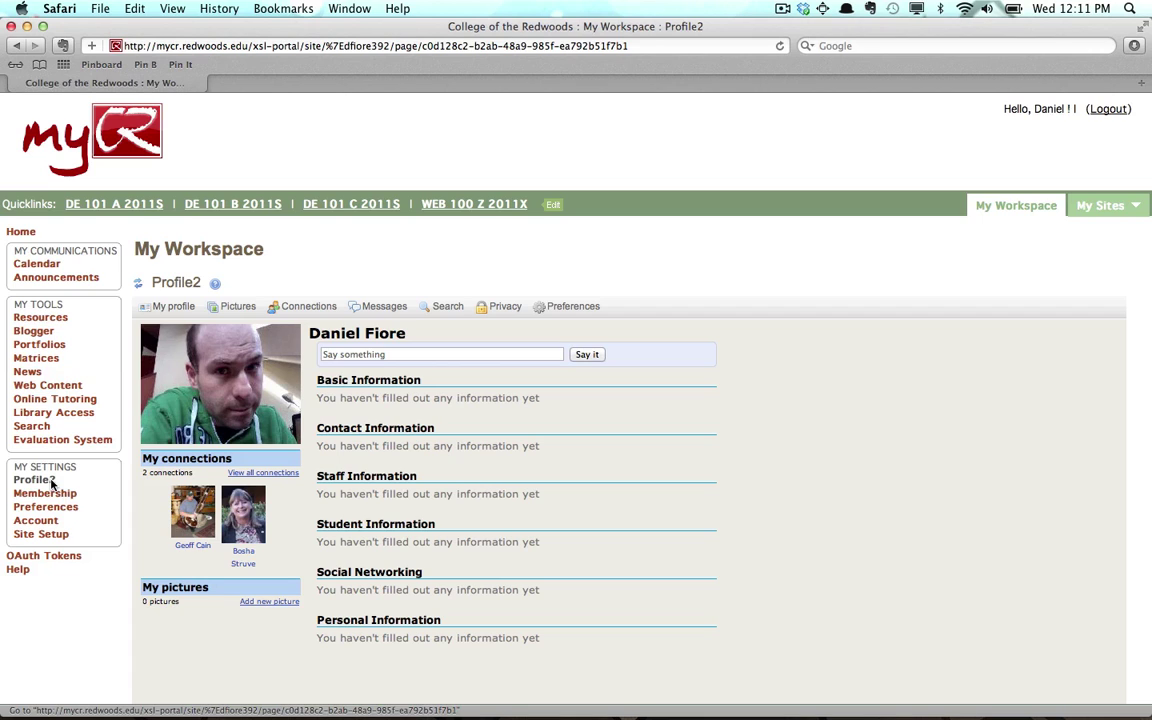
mouse_move(220, 384)
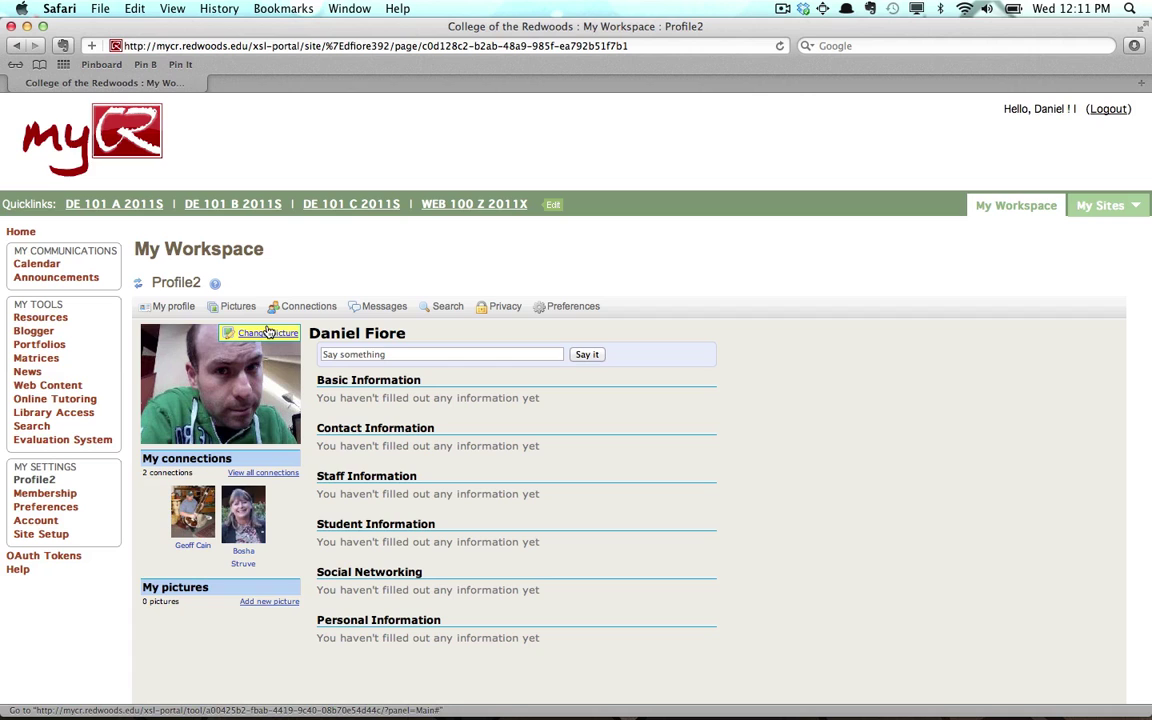
Open the Change picture upload form from the profile photo
left_click(265, 336)
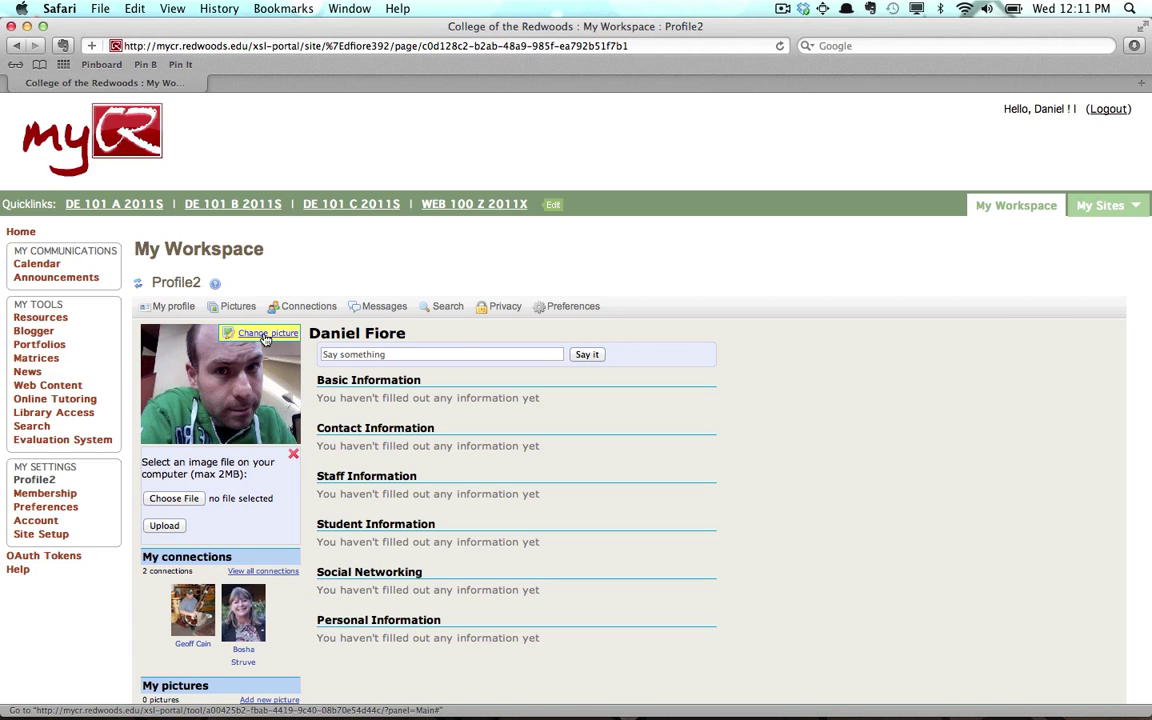
Choose the first JPEG in Downloads and upload it as the profile picture
left_click(177, 498)
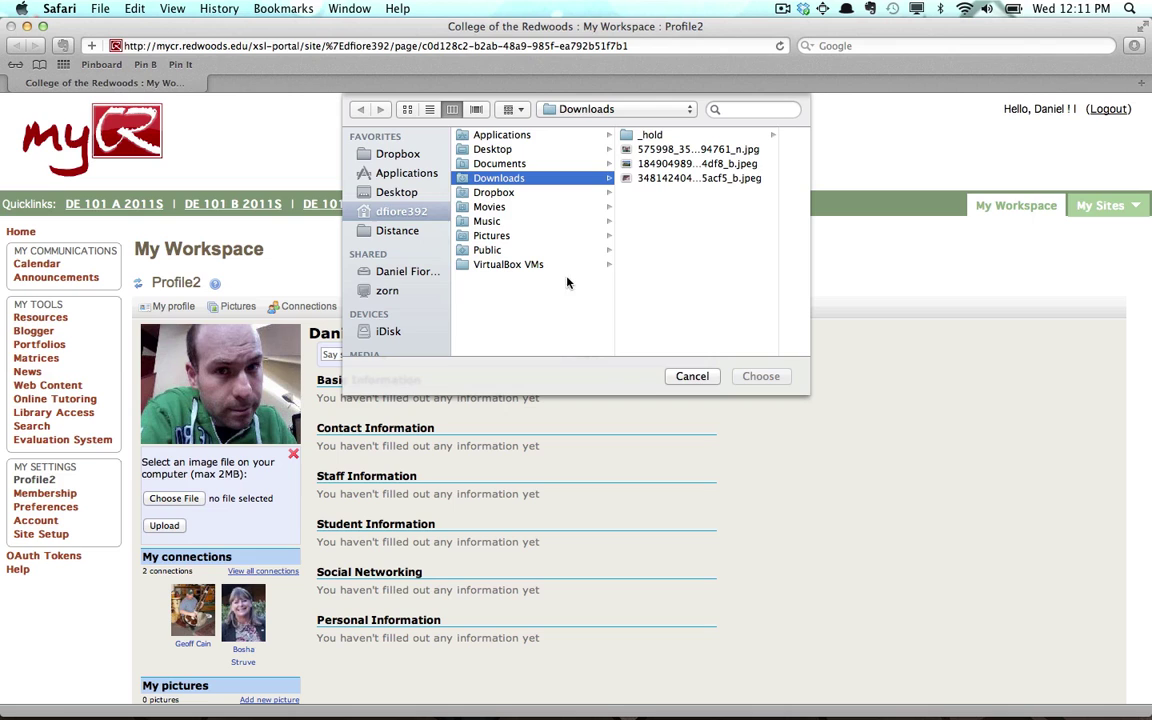
key("Right")
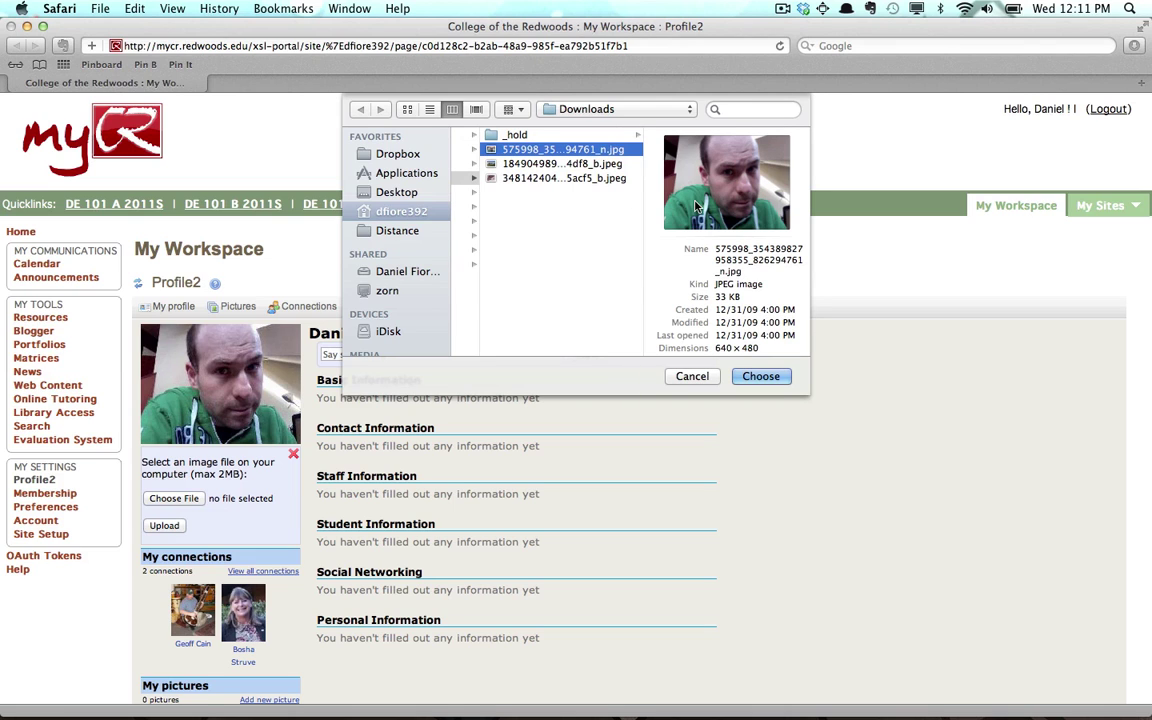
left_click(762, 377)
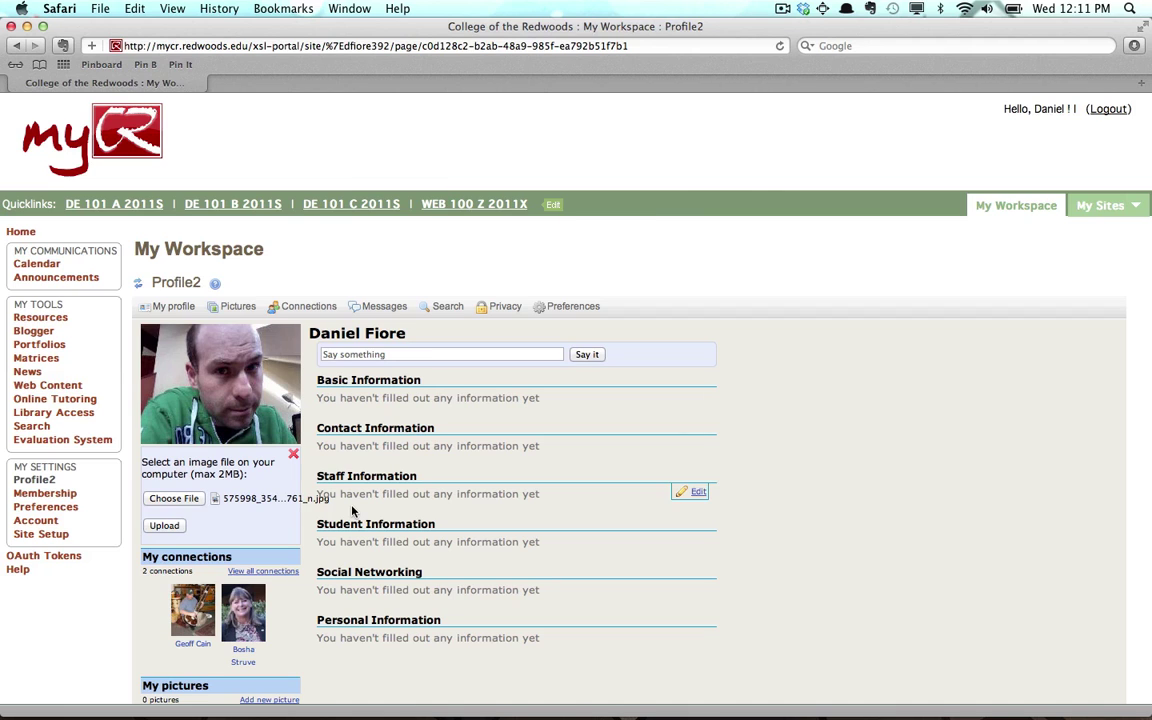
left_click(165, 527)
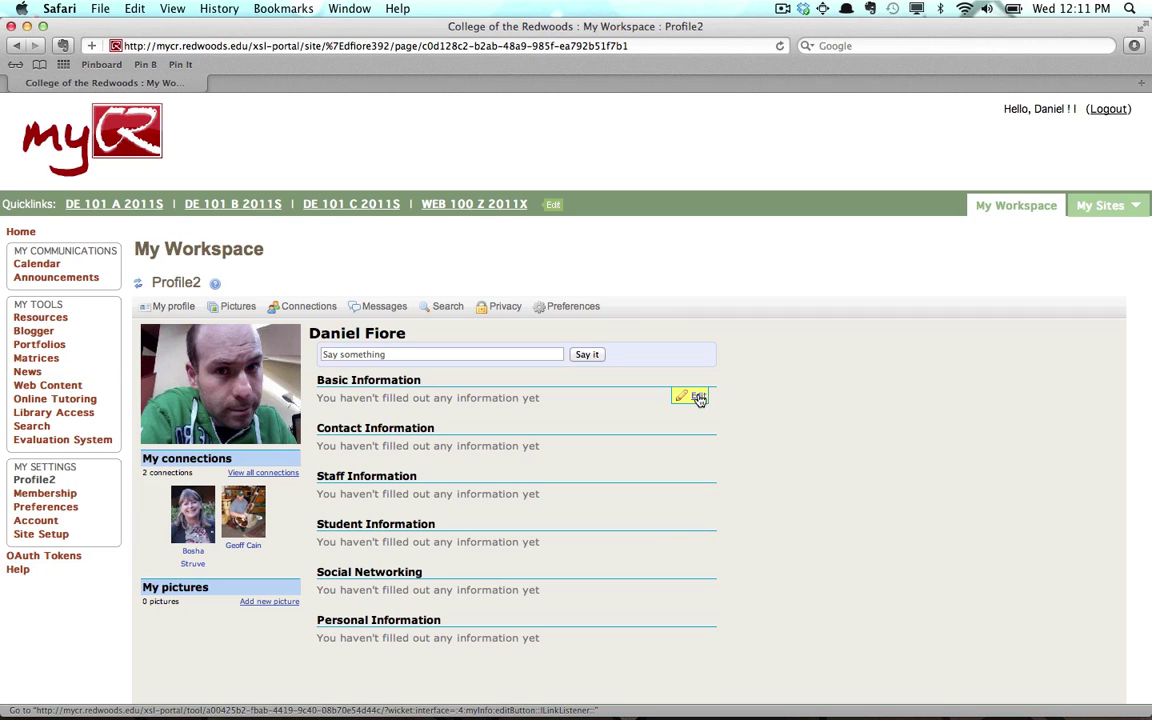
Save 'Web Fu Master' as the nickname in Basic Information
left_click(699, 399)
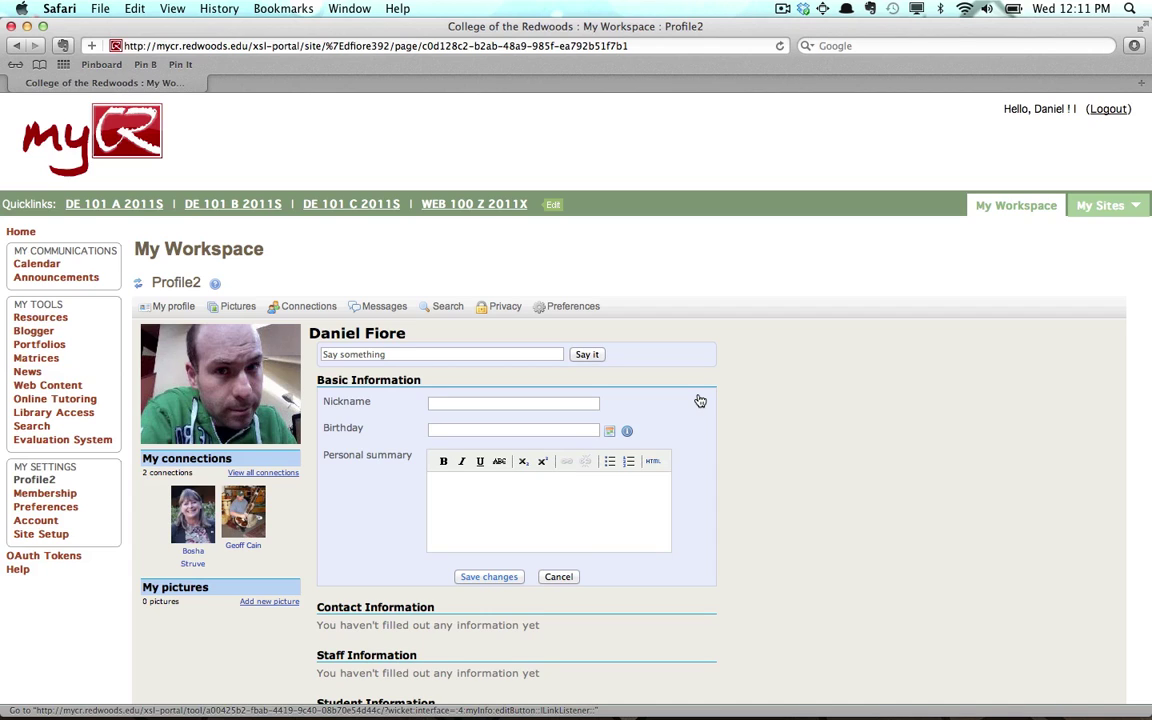
left_click(501, 403)
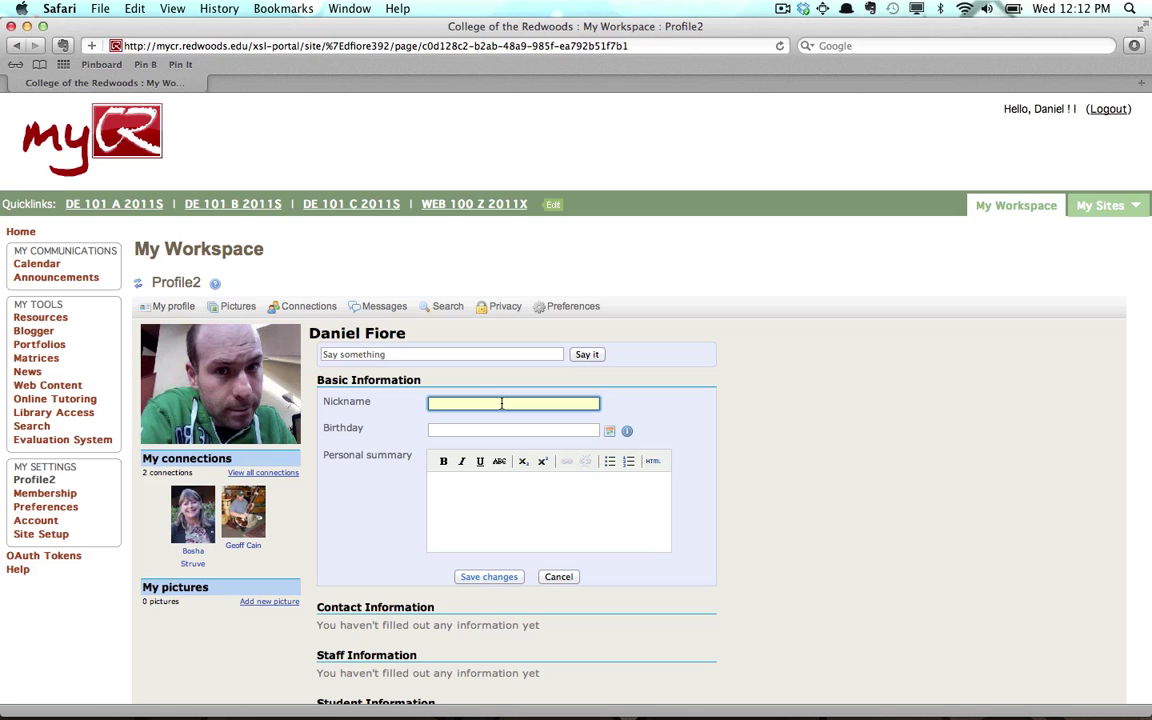
type("Web Fu Master")
left_click(470, 577)
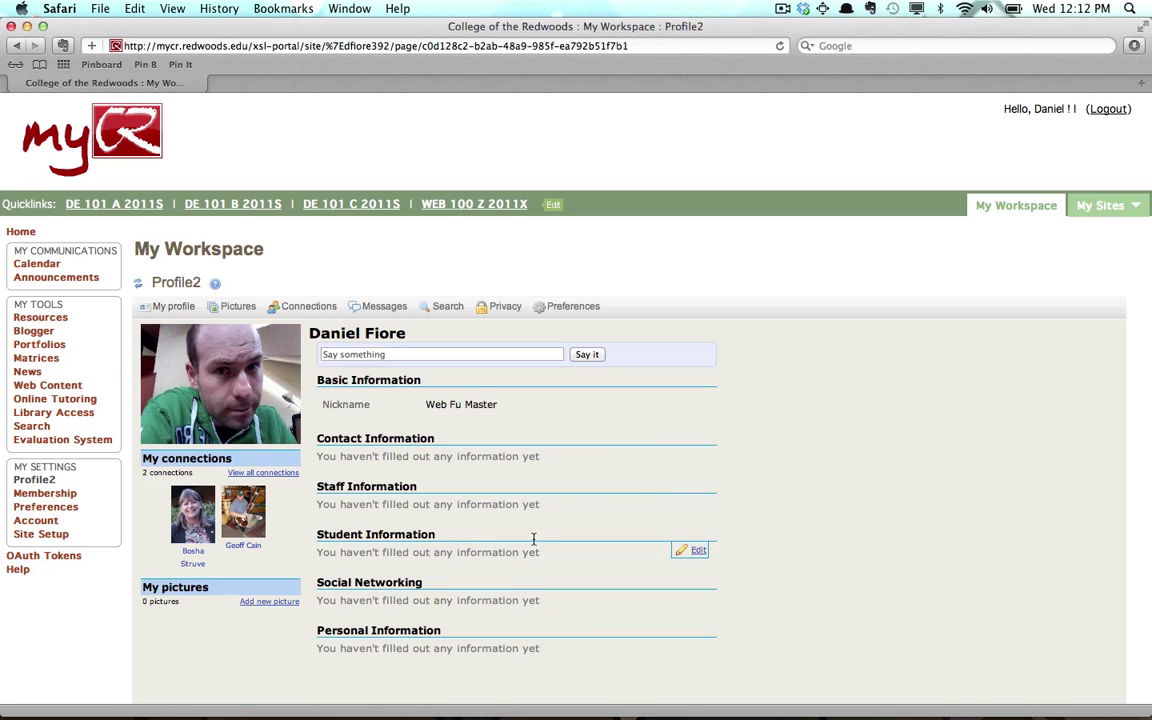
left_click(694, 455)
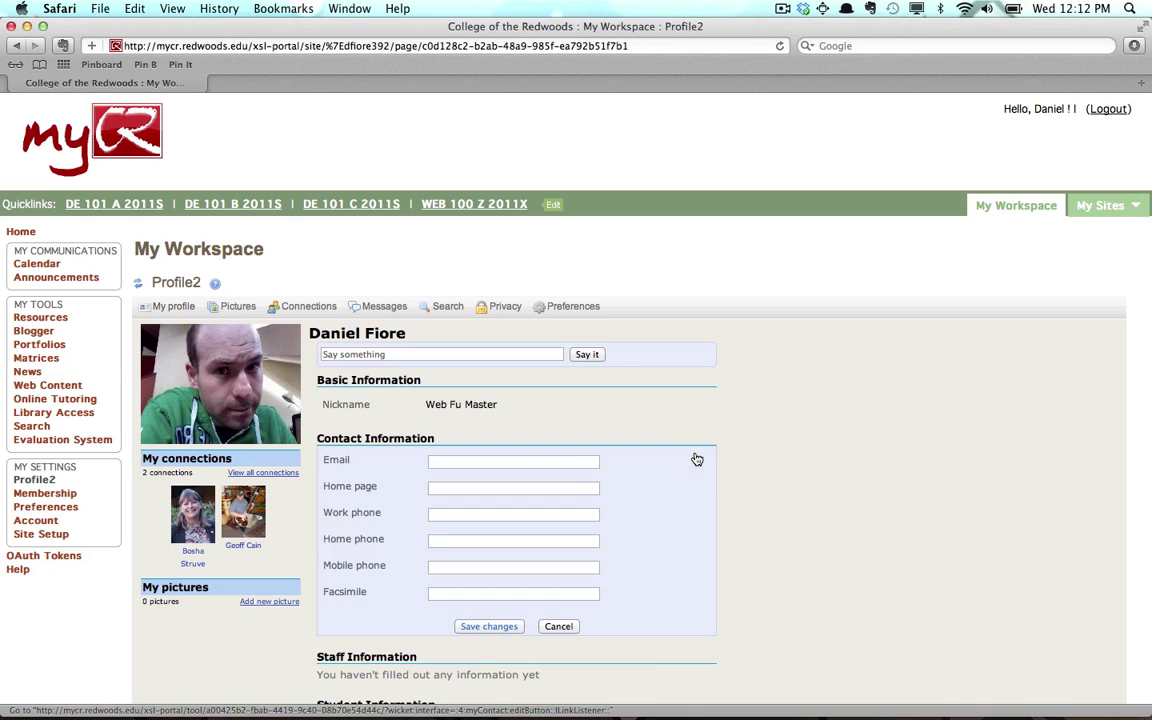
left_click(536, 460)
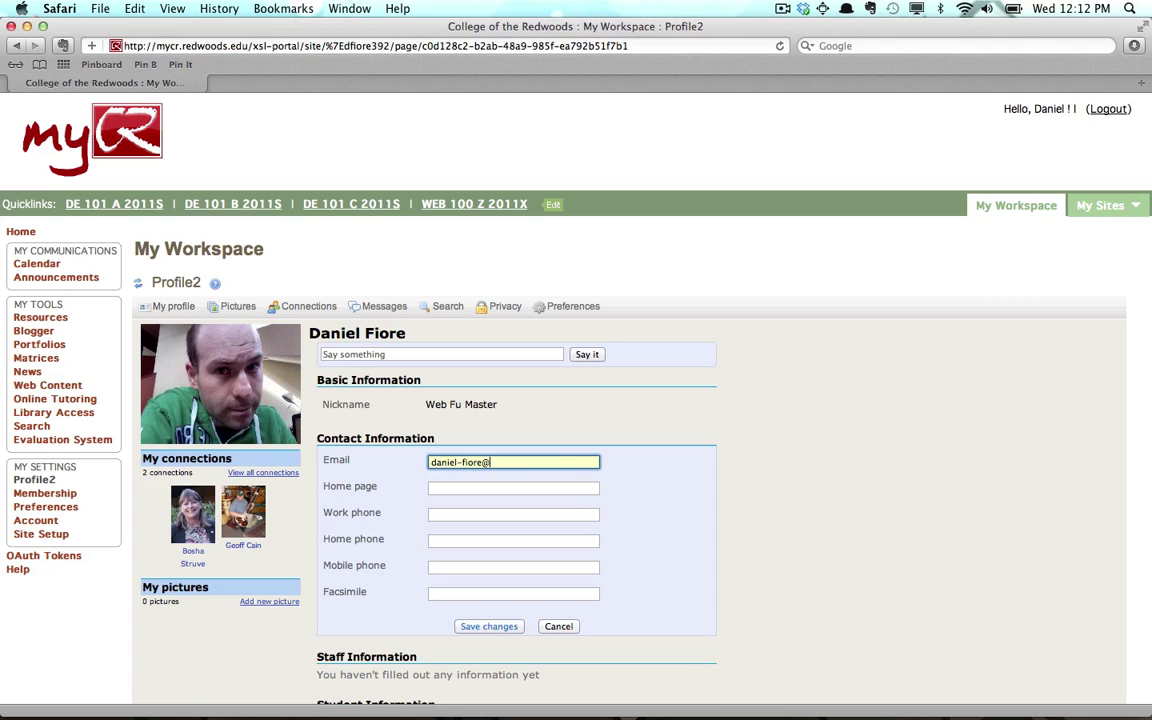
key("Tab")
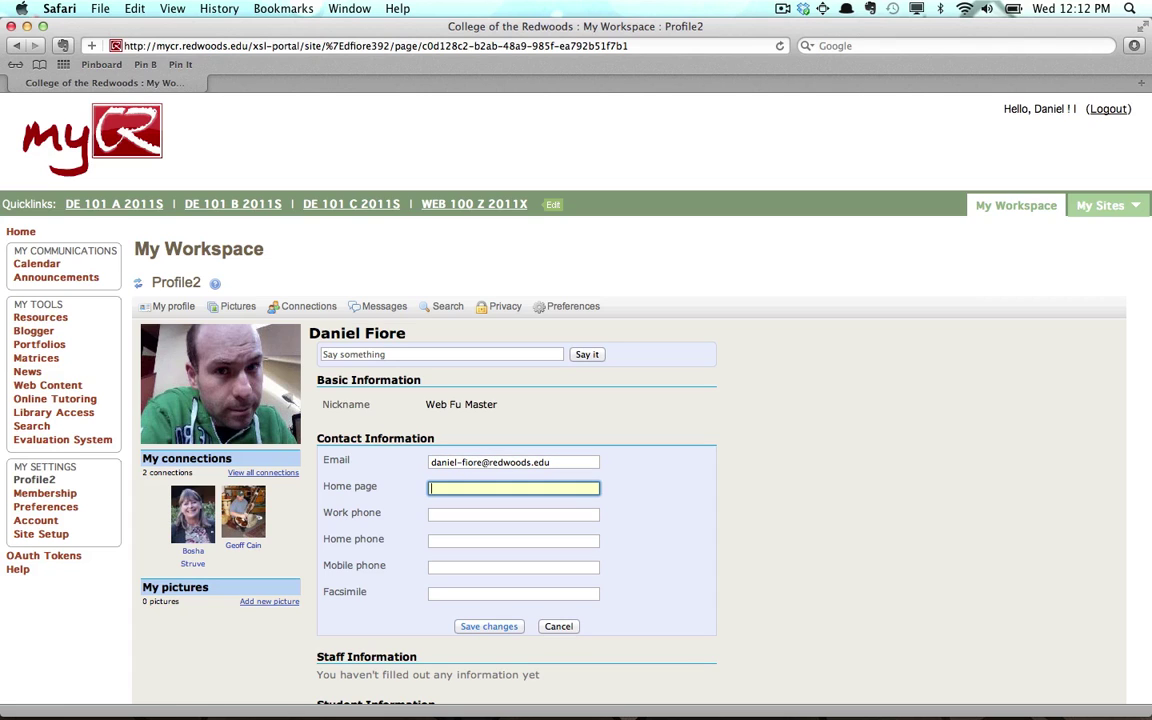
type("http:/")
type("/redwoods.edu")
key("Tab")
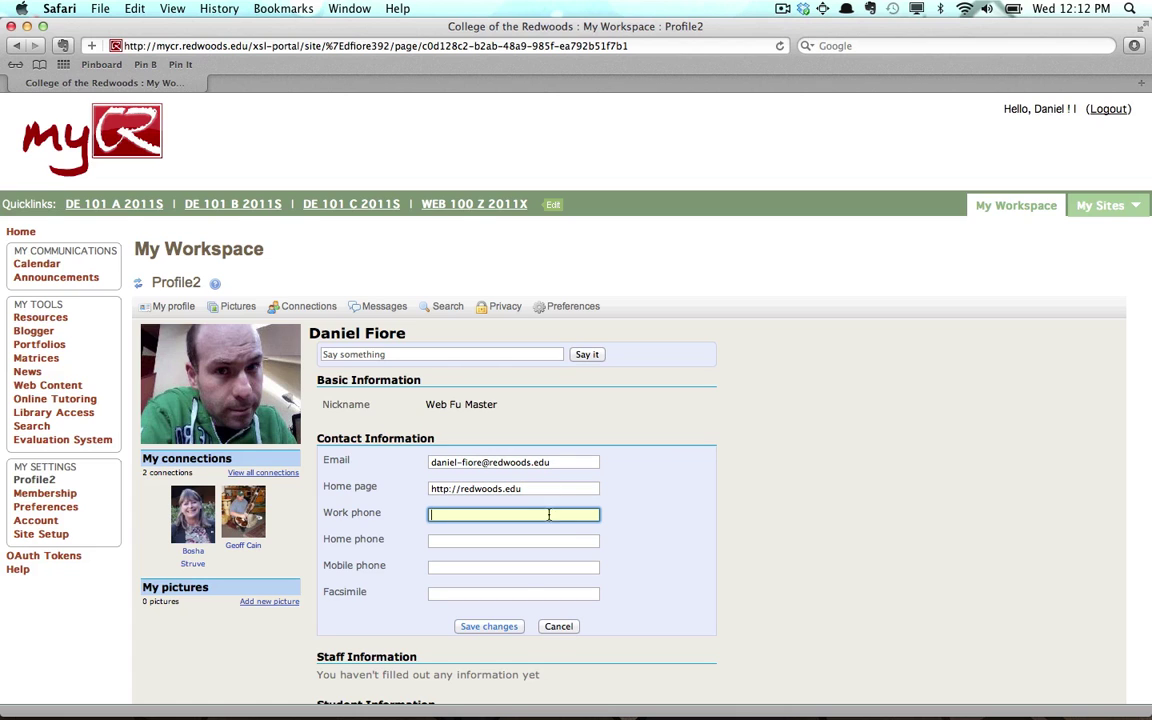
left_click(488, 626)
scroll(590, 509, "down", 3)
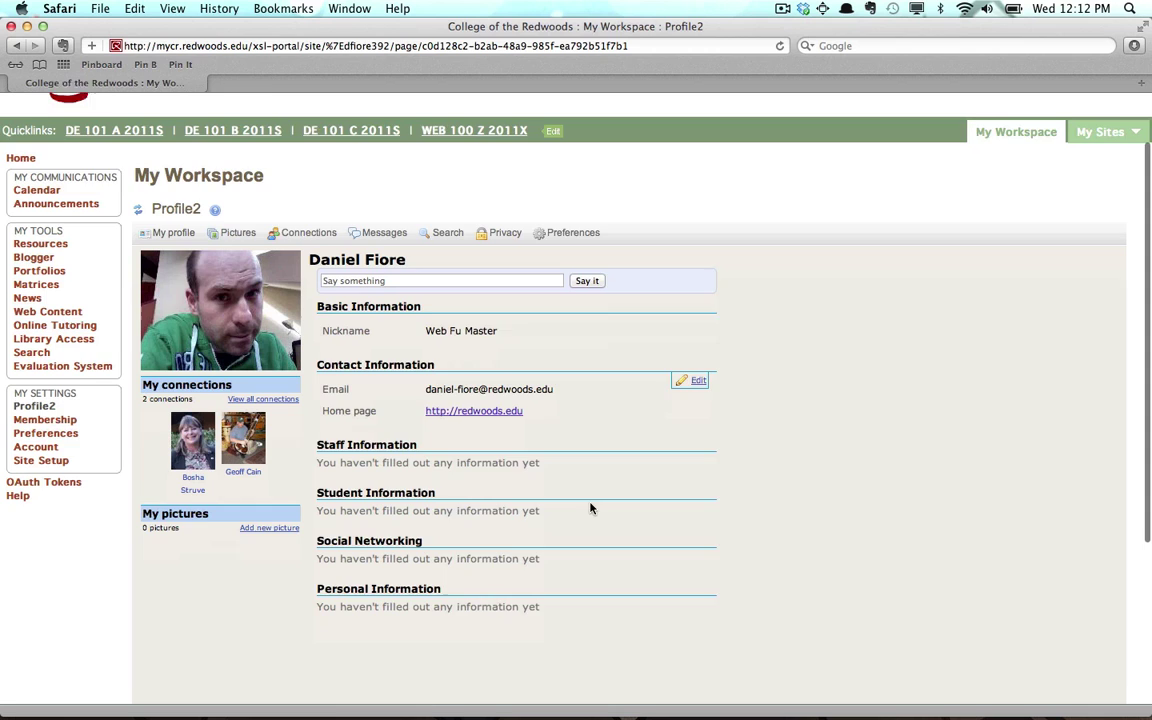
Save the user's Twitter handle as the Twitter URL under Social Networking
left_click(699, 537)
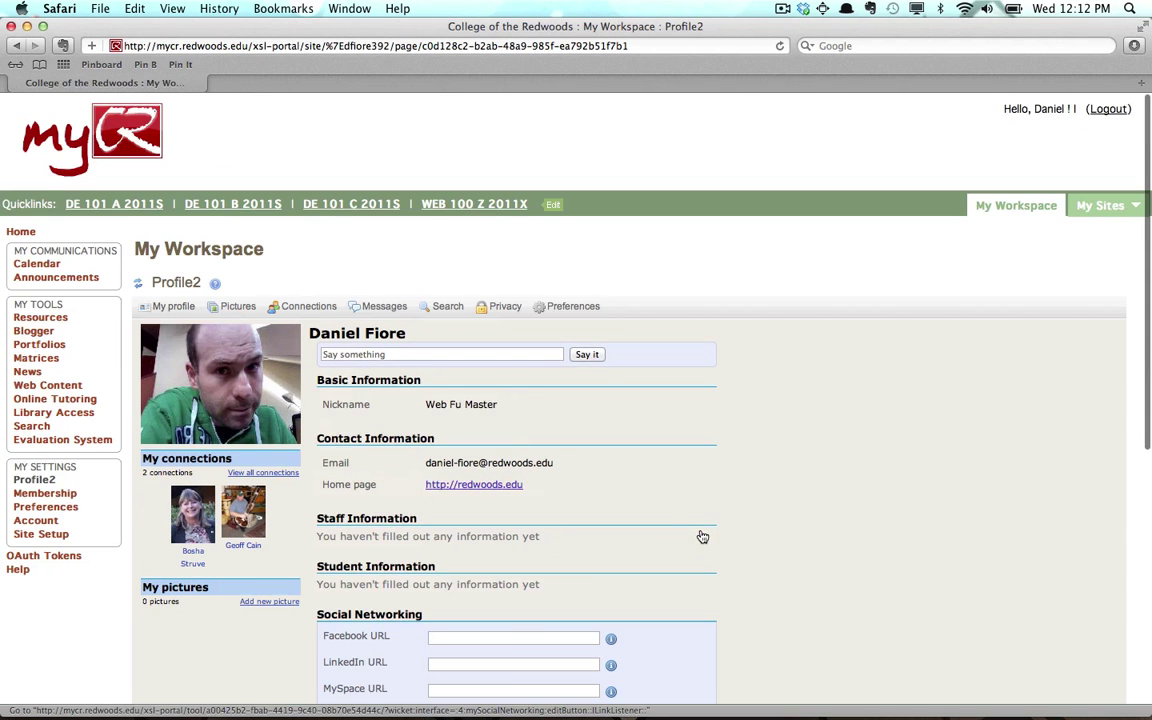
scroll(663, 519, "down", 3)
left_click(510, 614)
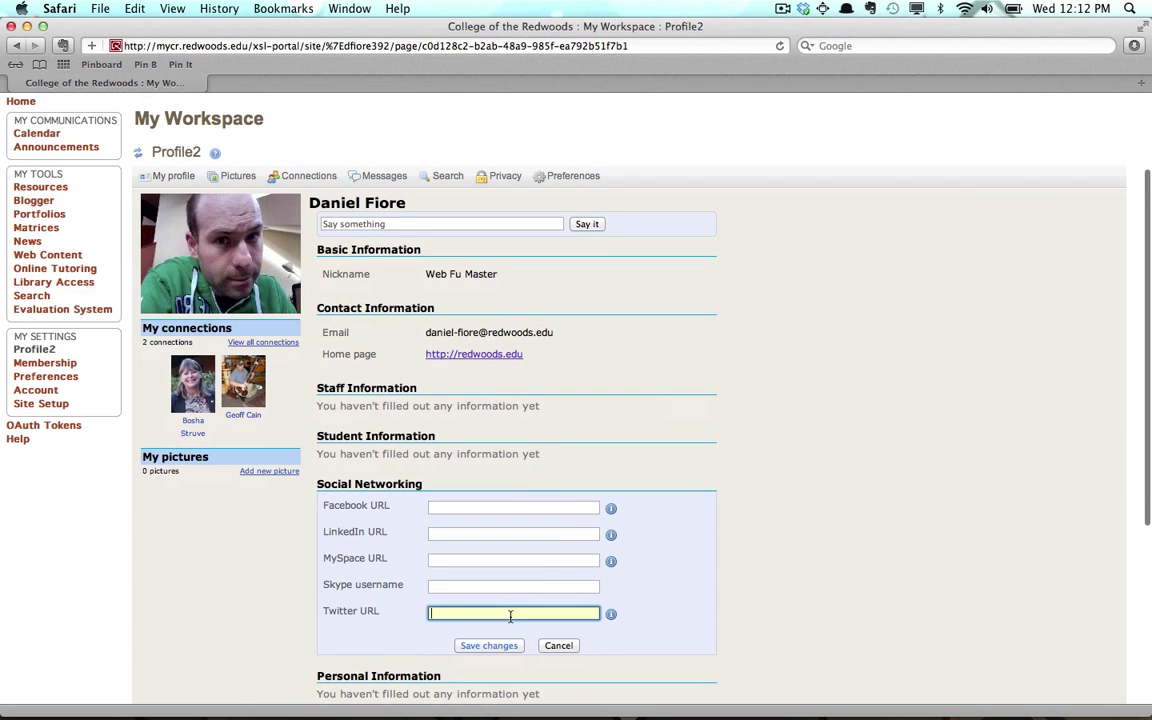
type("taptapdan")
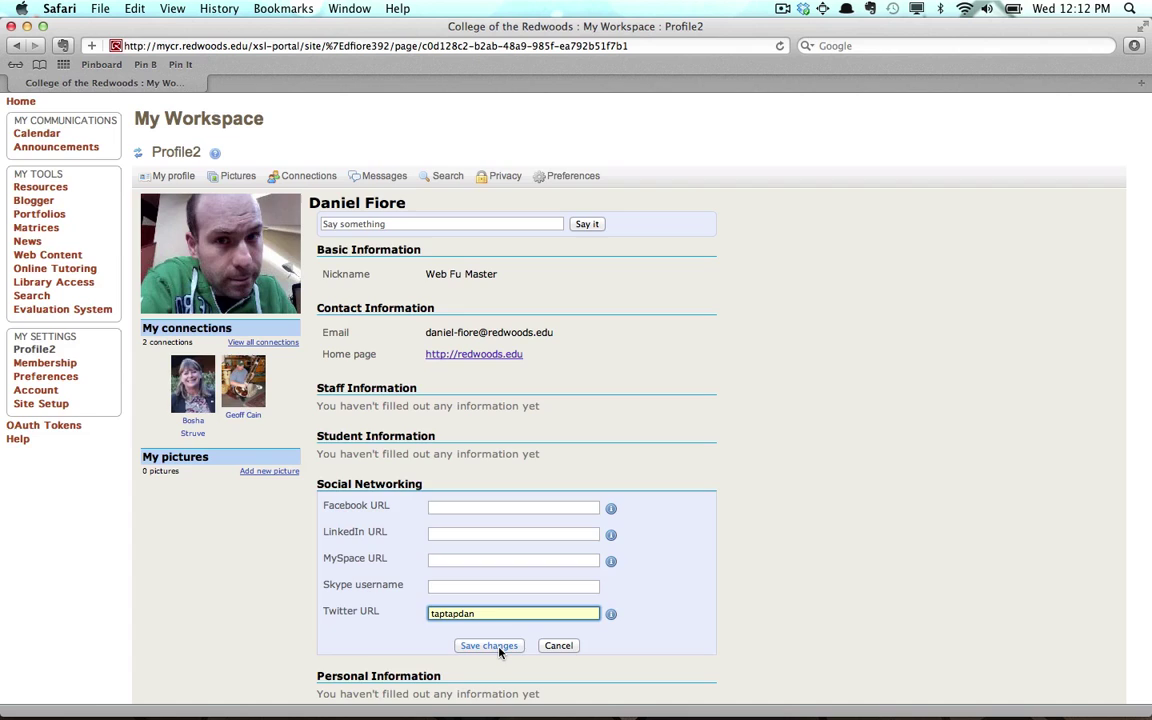
left_click(488, 645)
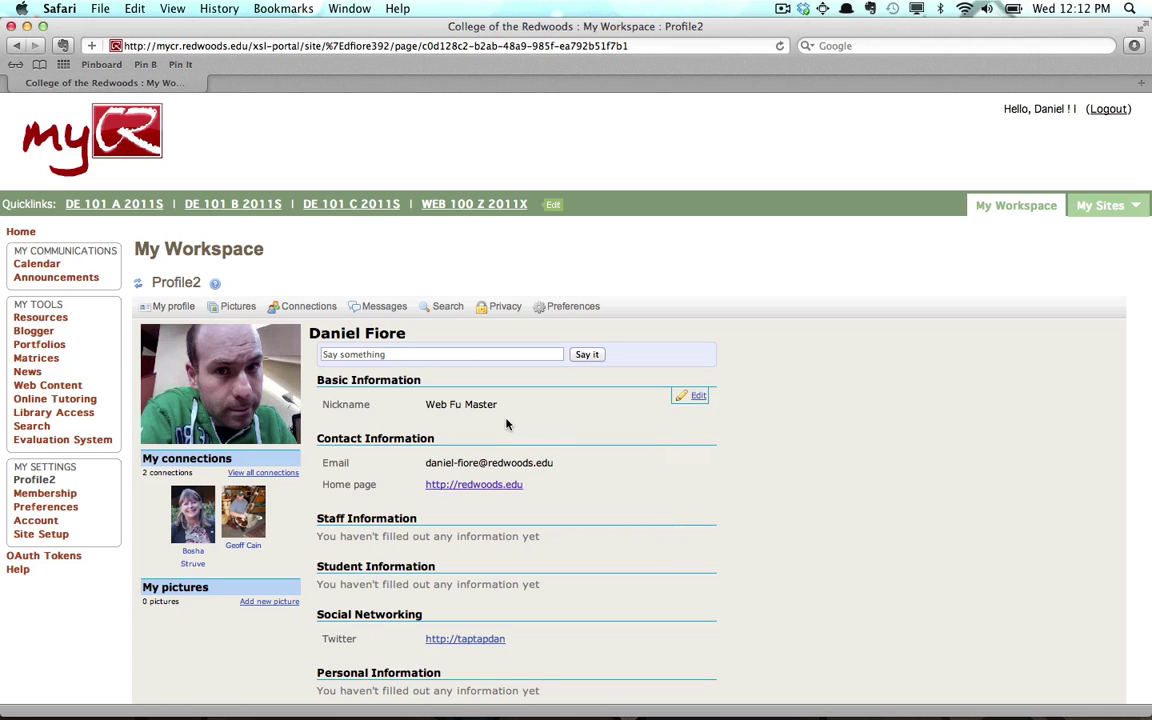
Post 'Updating my profile in MyCR.' as the profile status
left_click(447, 354)
type("Updat")
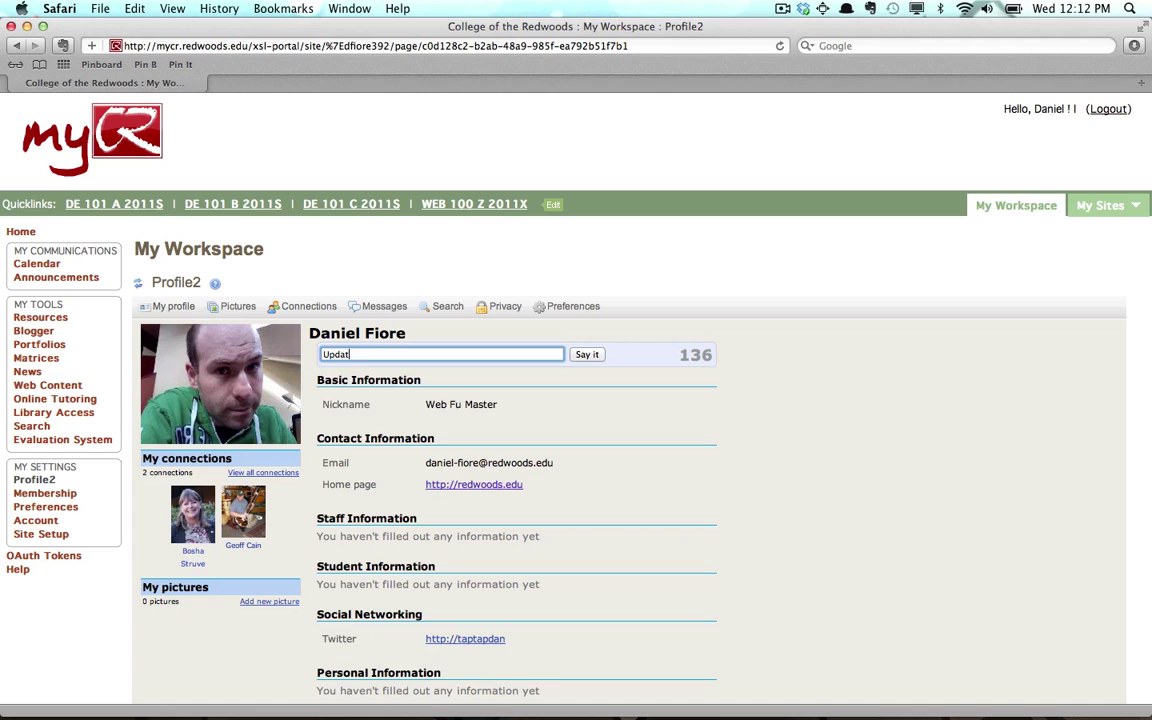
type("ing my profi")
type("le in MyCR")
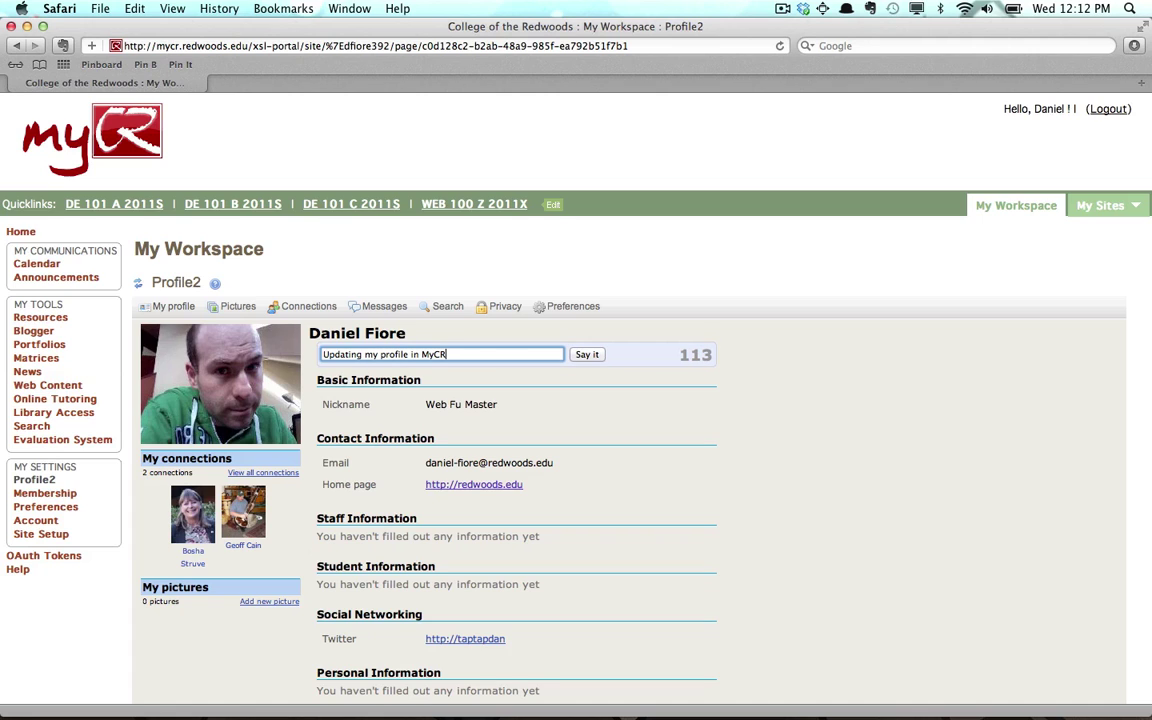
type(".")
left_click(592, 357)
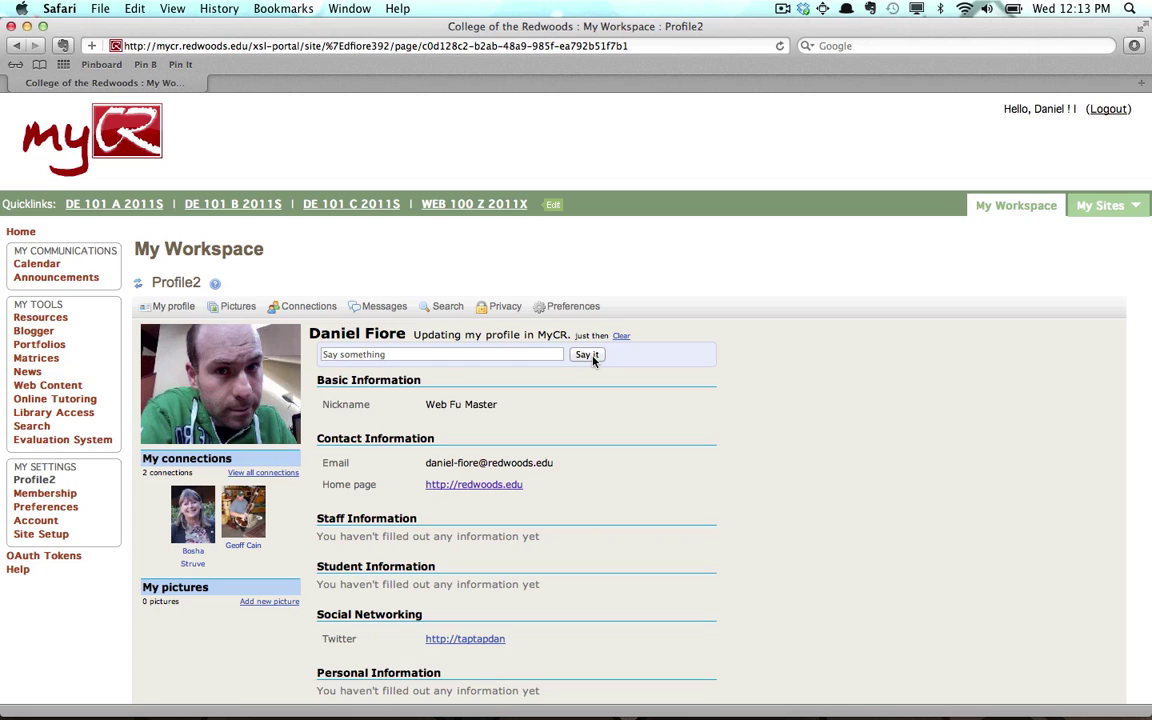
View a connection's profile, then go to the people search page
mouse_move(516, 527)
left_click(193, 527)
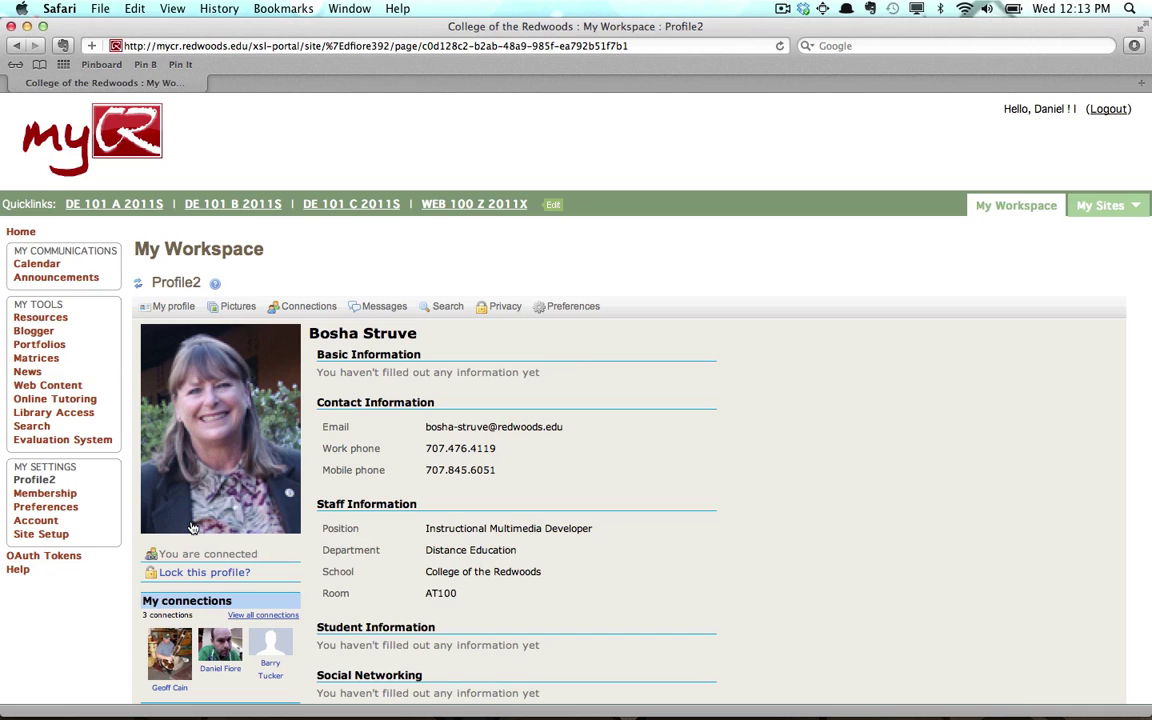
left_click(447, 307)
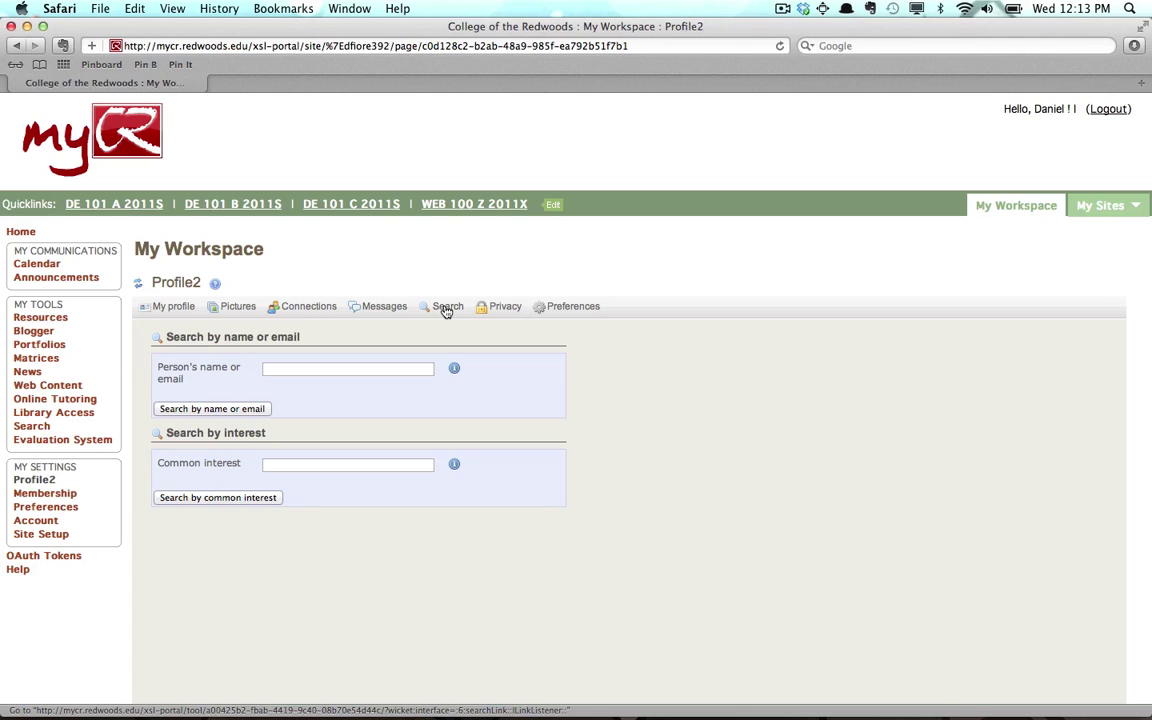
Search for people with the common interest 'Primer', returning one match
left_click(280, 466)
type("Pri")
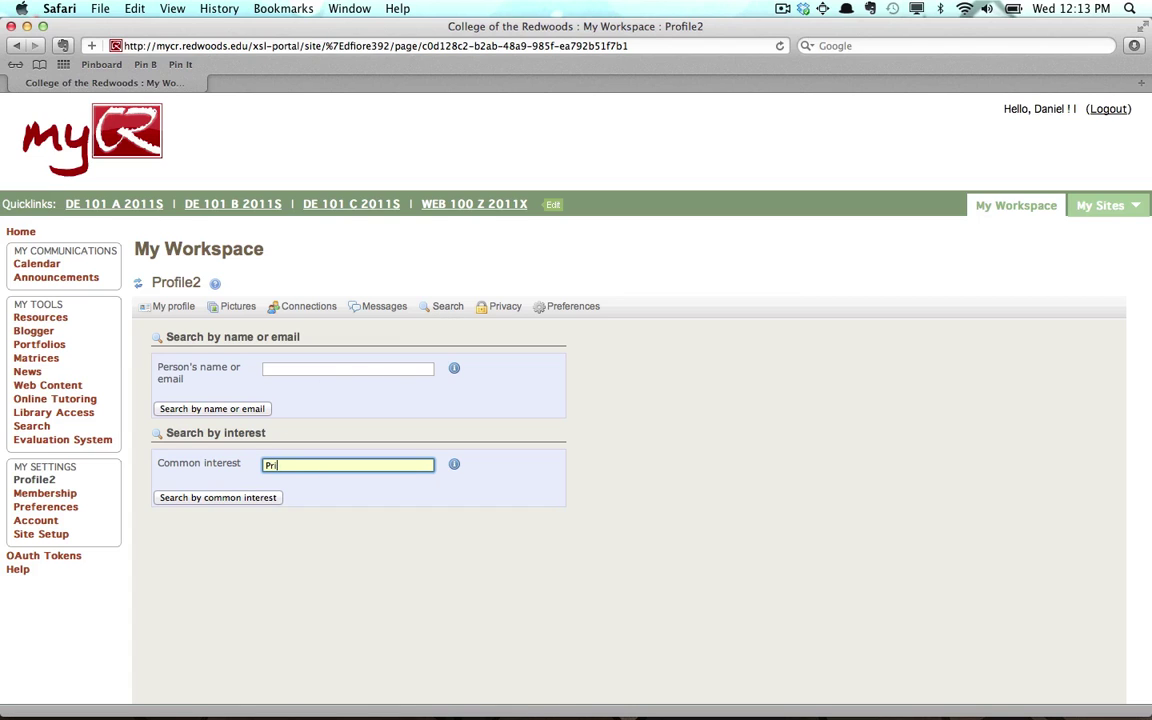
type("mer")
left_click(240, 500)
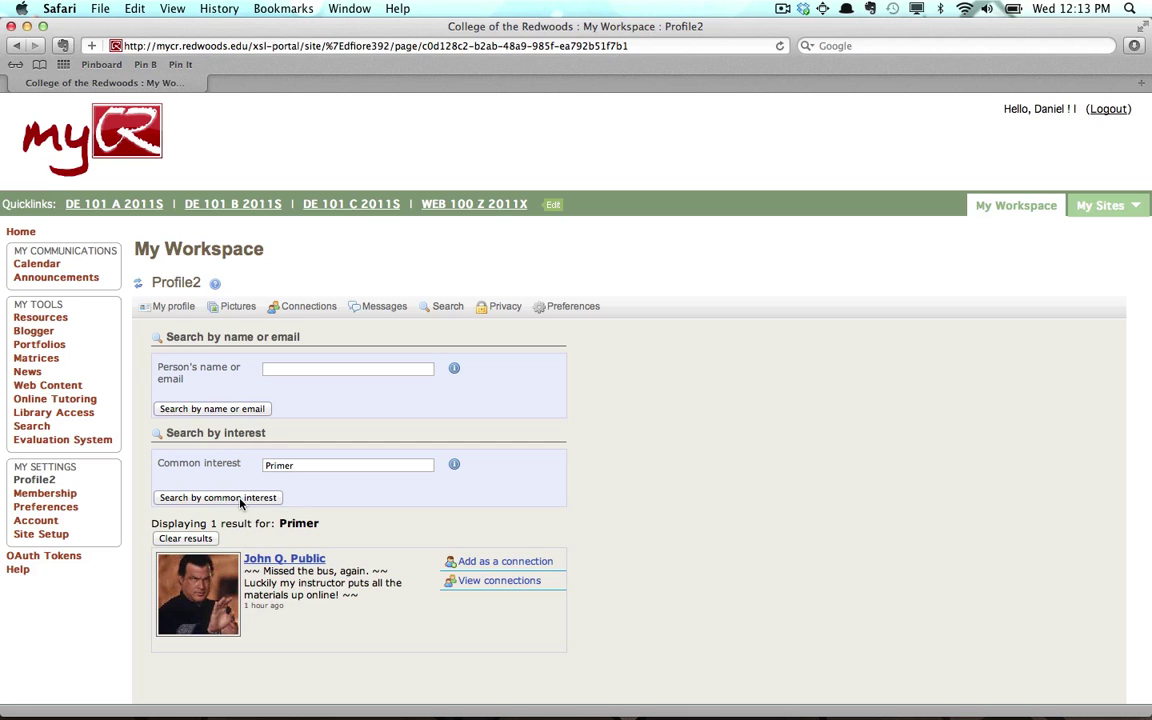
Send a connection request to the found person and return to your own profile
left_click(517, 562)
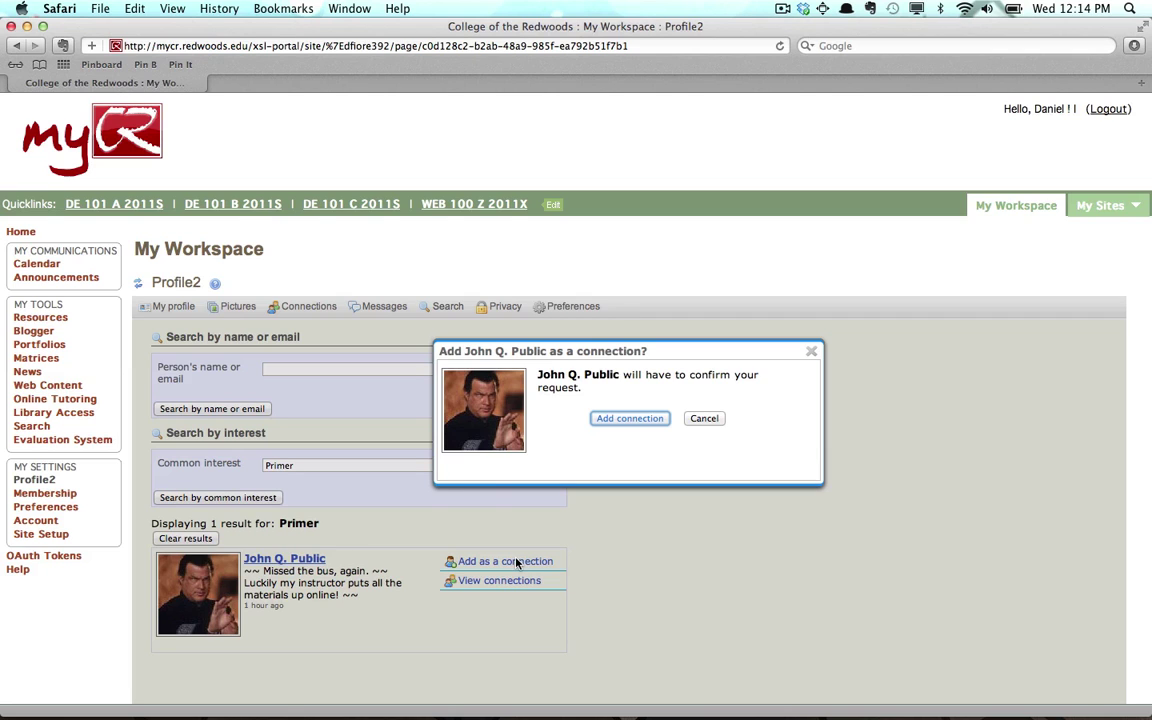
left_click(655, 419)
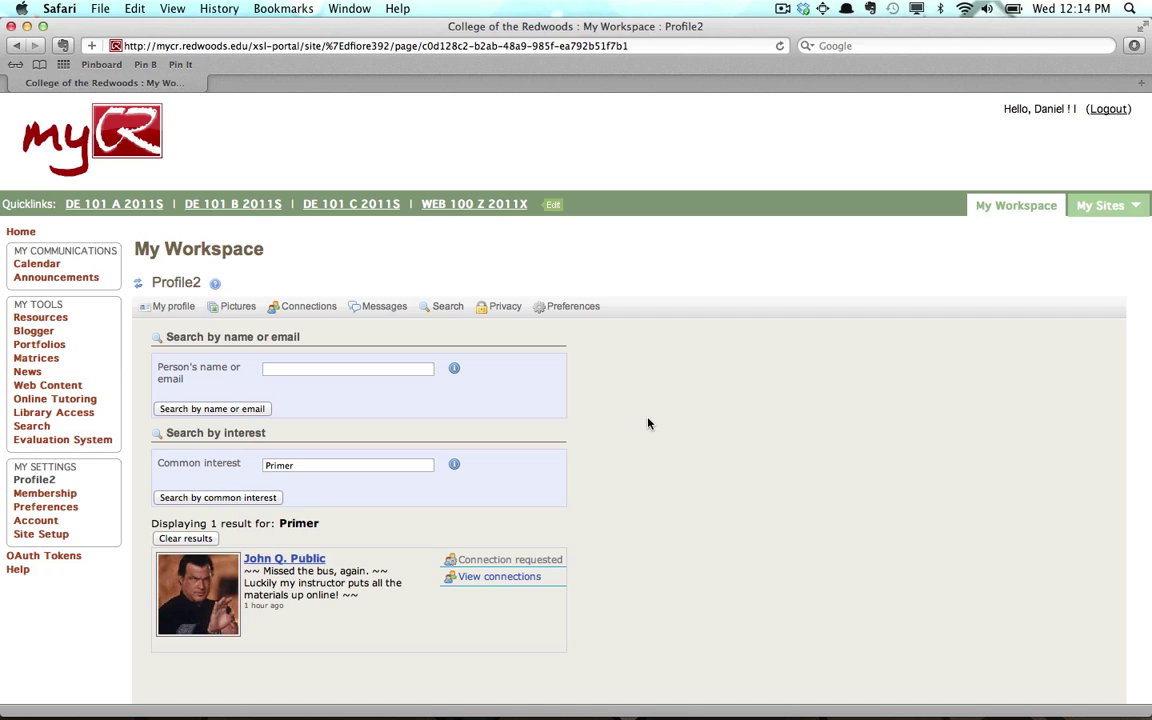
left_click(140, 286)
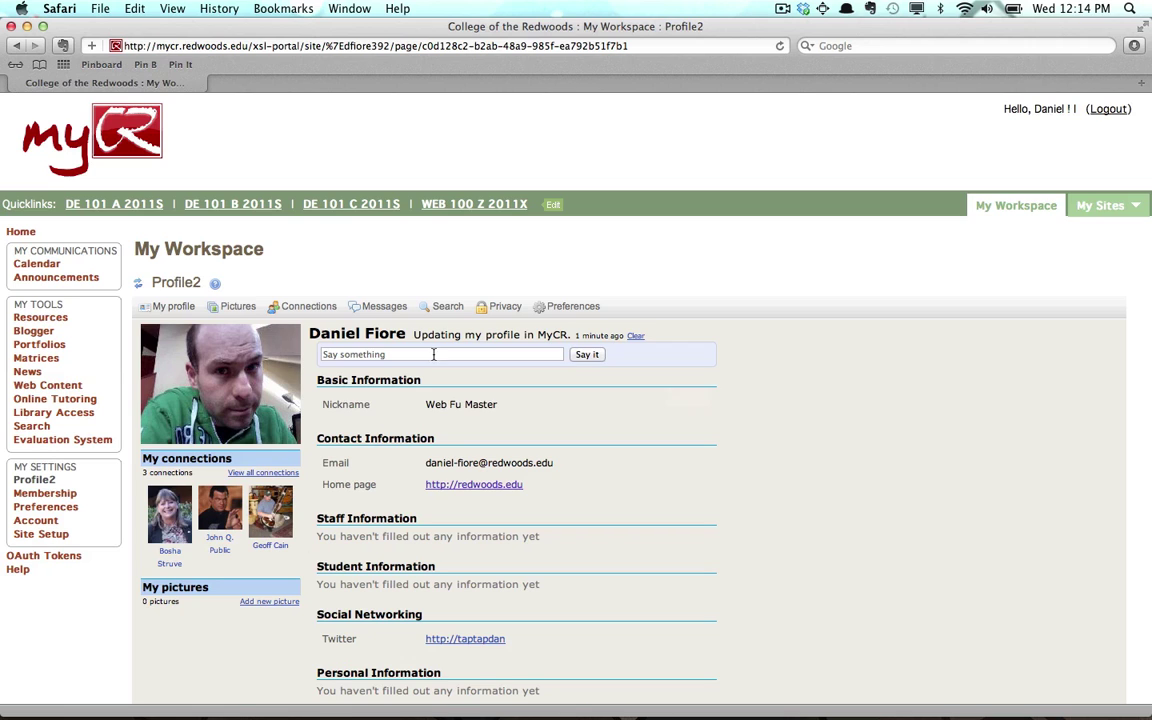
Open the Profile2 privacy settings and show the visibility options for Social Info
left_click(514, 308)
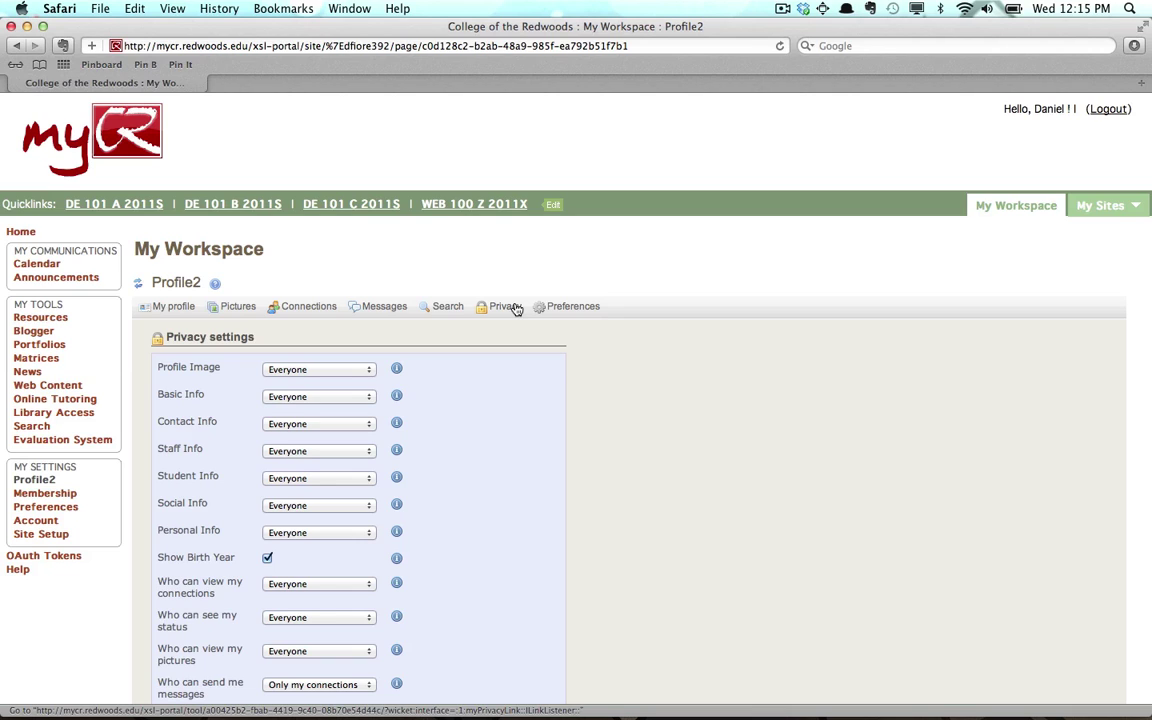
left_click(363, 508)
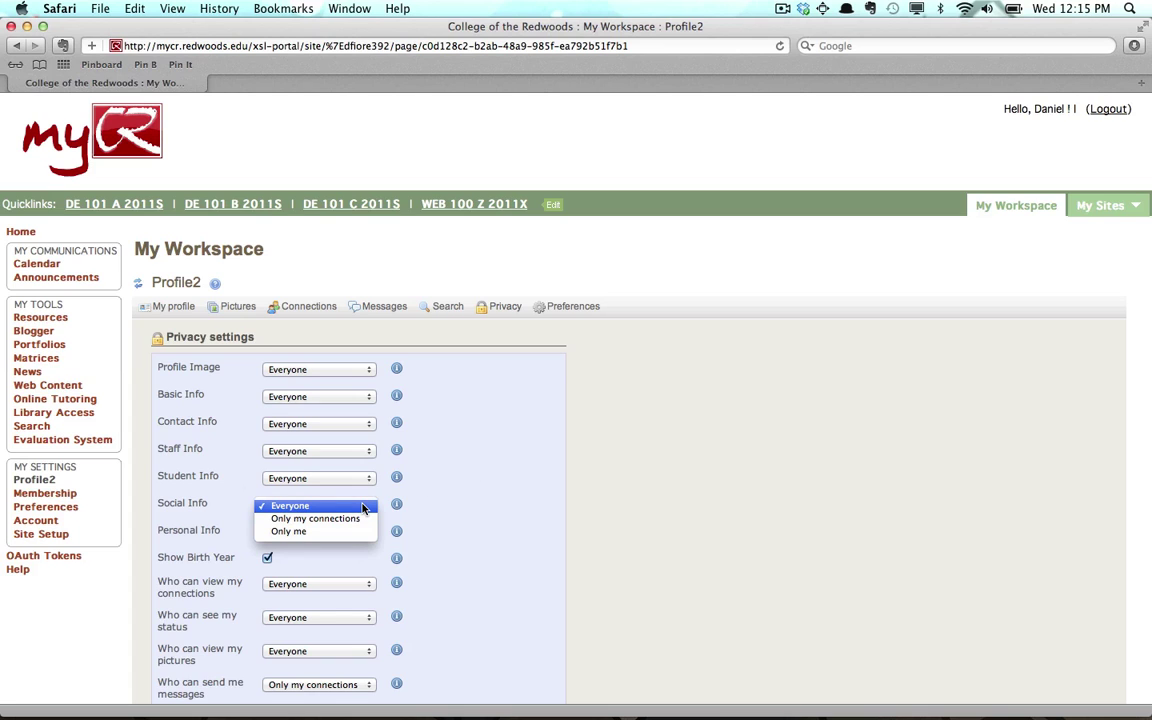